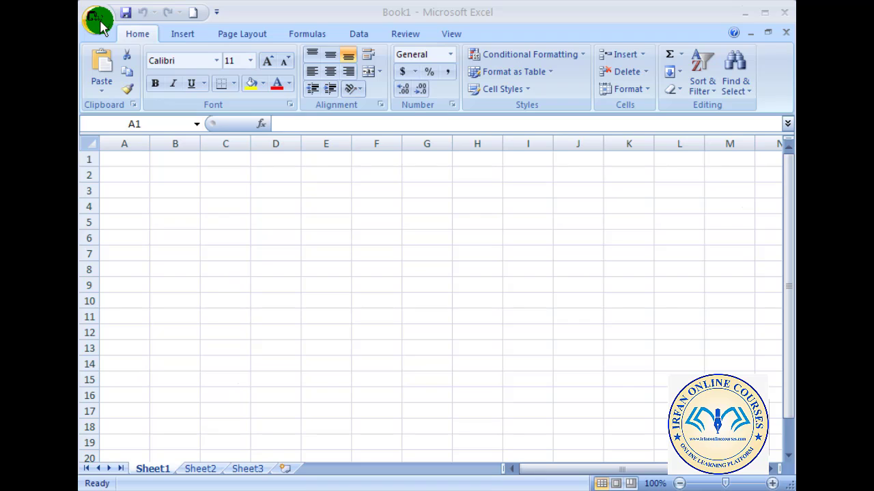
Step: Look through the file-level commands, including the Print and Publish options, without running any of them
left_click(98, 20)
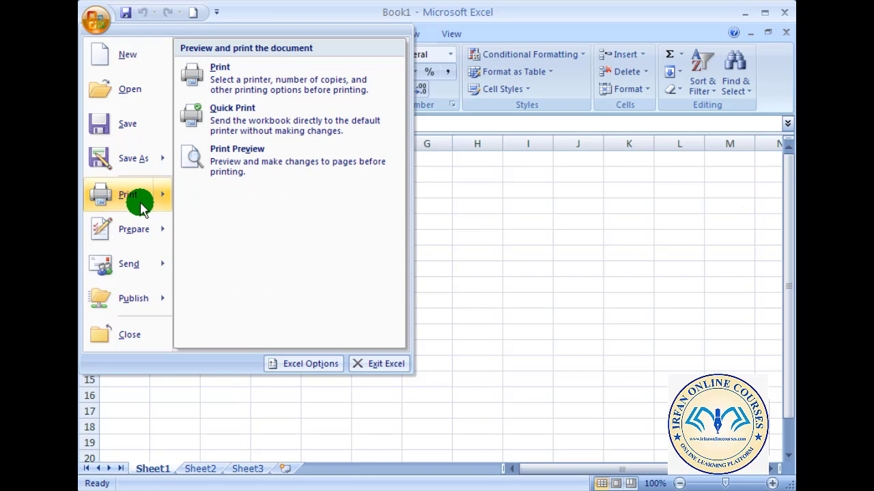
mouse_move(135, 290)
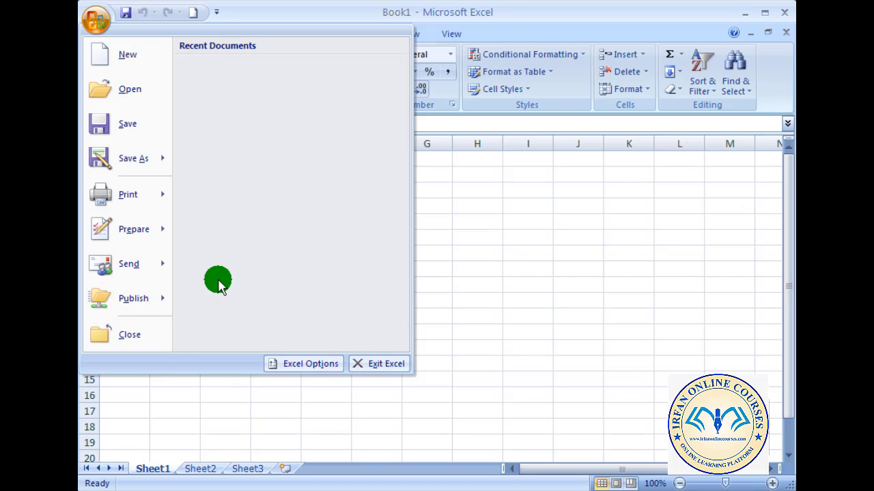
left_click(92, 19)
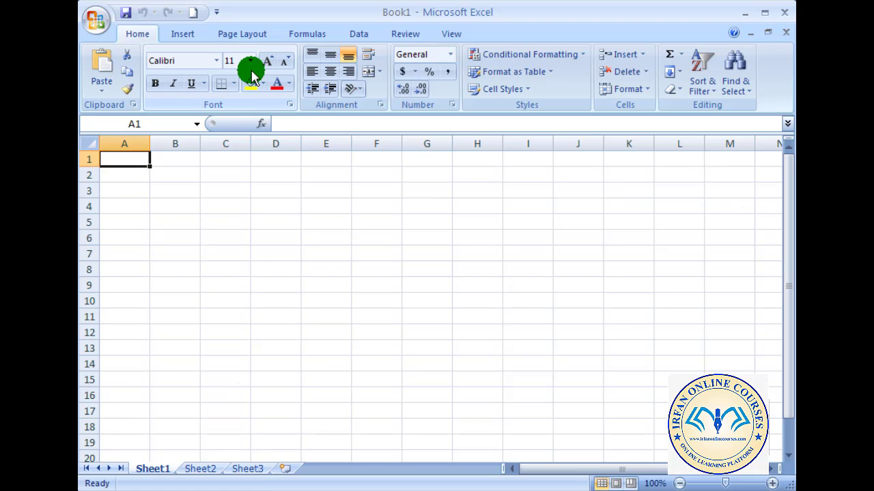
Step: Examine the Insert, Page Layout, Formulas, Data, Review and View command sets, and return to the Home commands
left_click(180, 34)
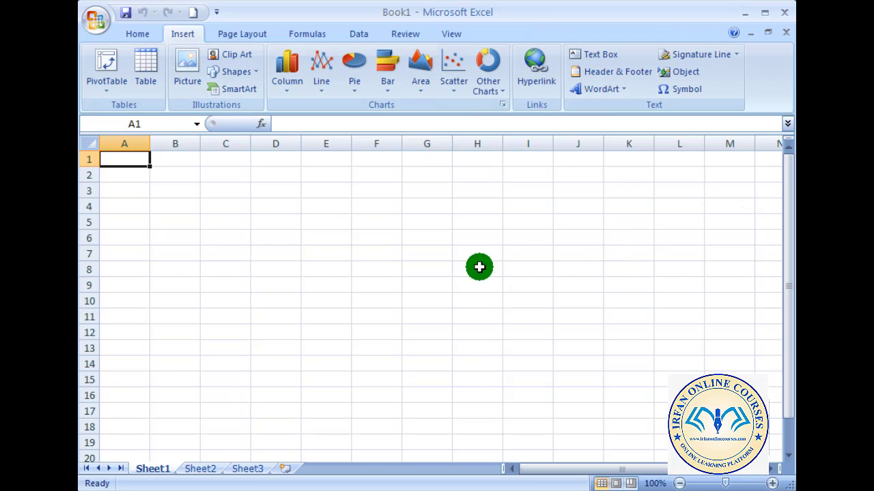
left_click(227, 37)
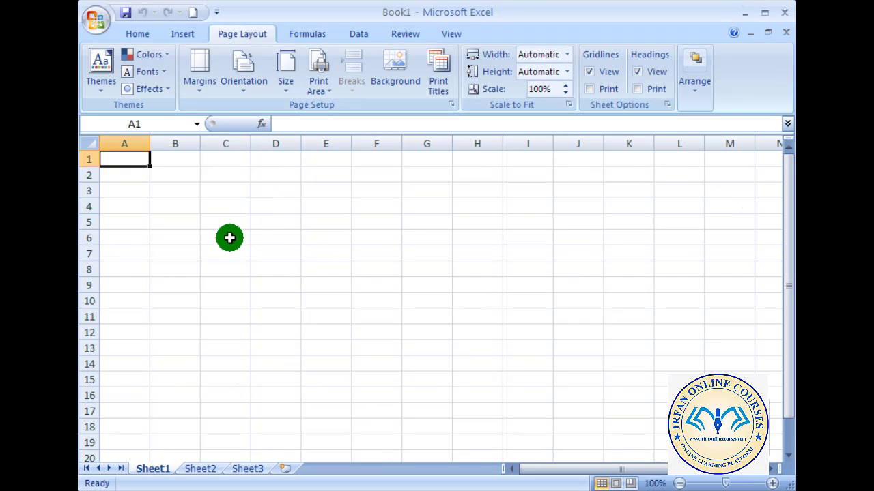
left_click(307, 35)
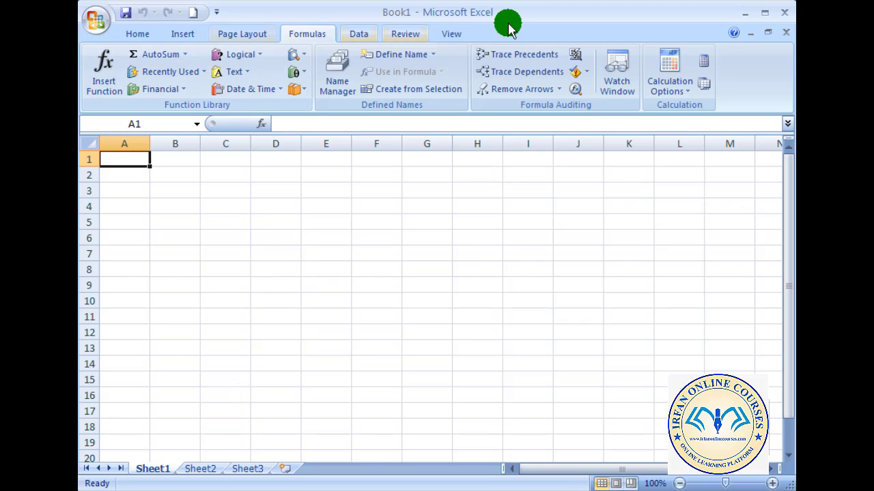
left_click(139, 34)
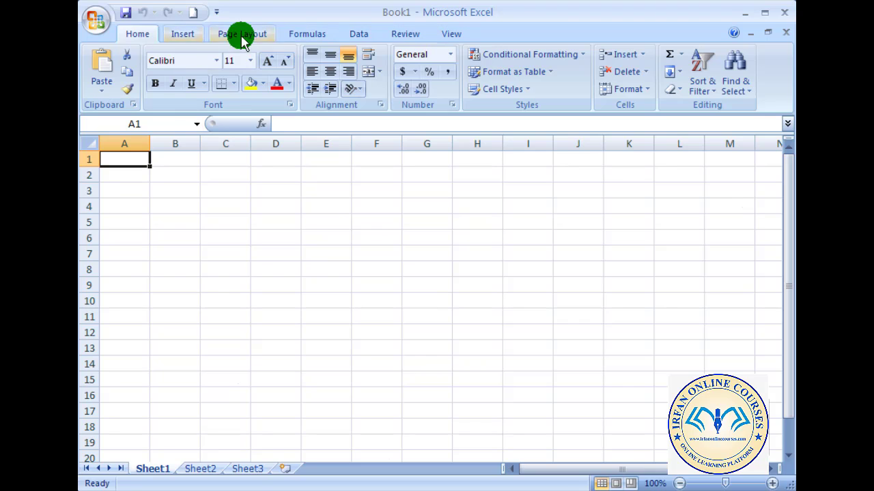
left_click(193, 35)
left_click(230, 36)
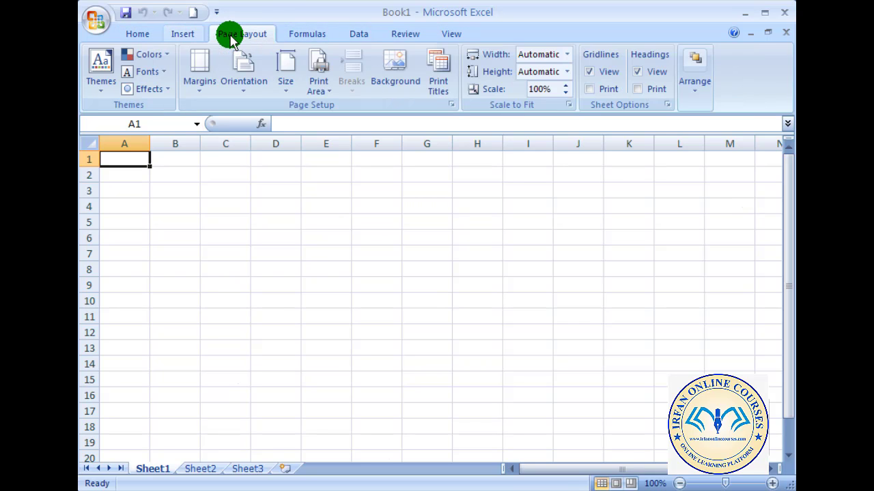
left_click(303, 35)
left_click(358, 34)
left_click(403, 34)
left_click(449, 32)
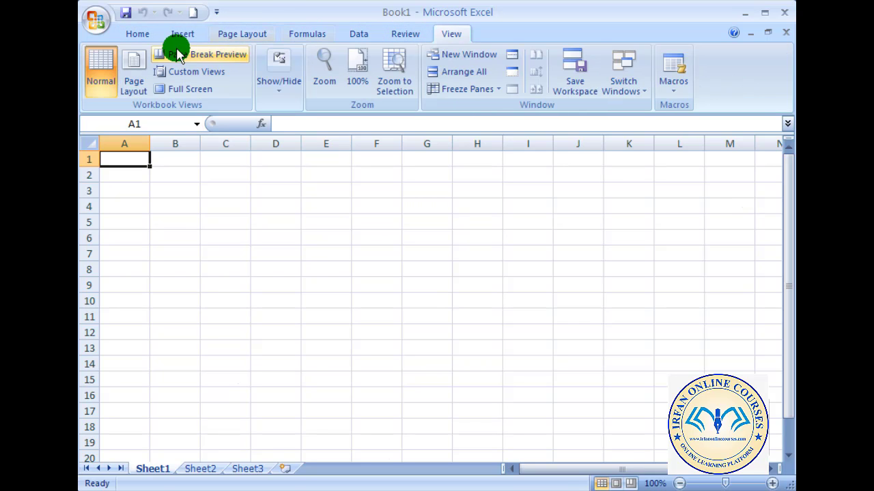
left_click(137, 34)
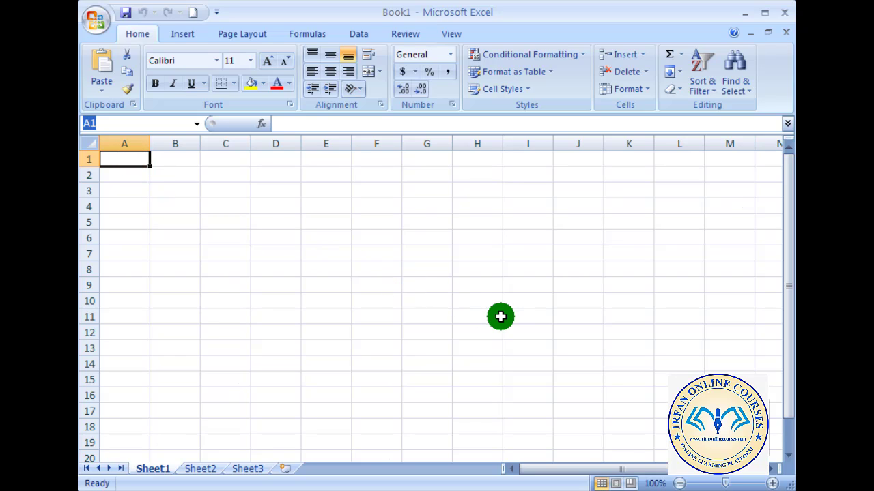
Step: Select cells across the sheet, including I9, E14, K14 and F8, to examine their addresses, finishing on A1
key("Escape")
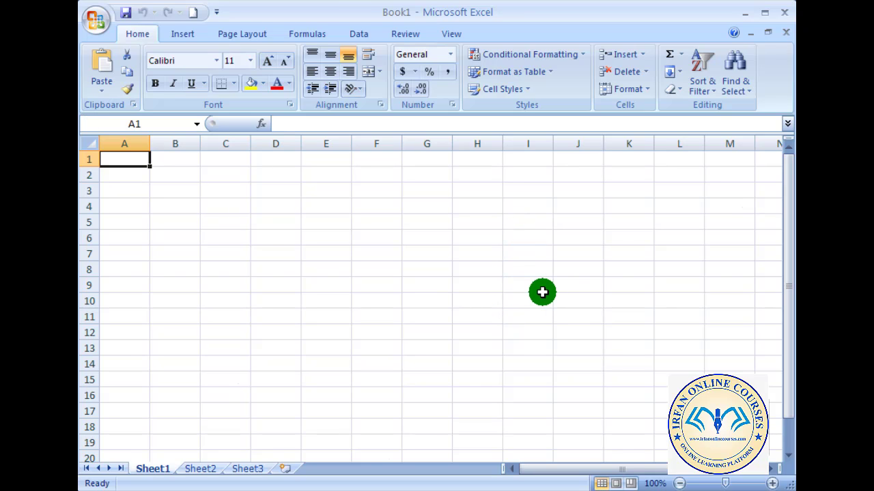
left_click(537, 288)
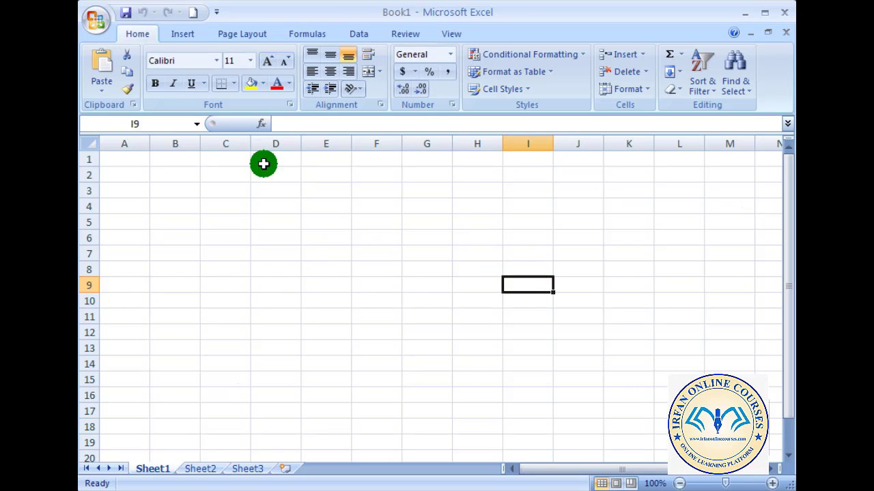
left_click(329, 364)
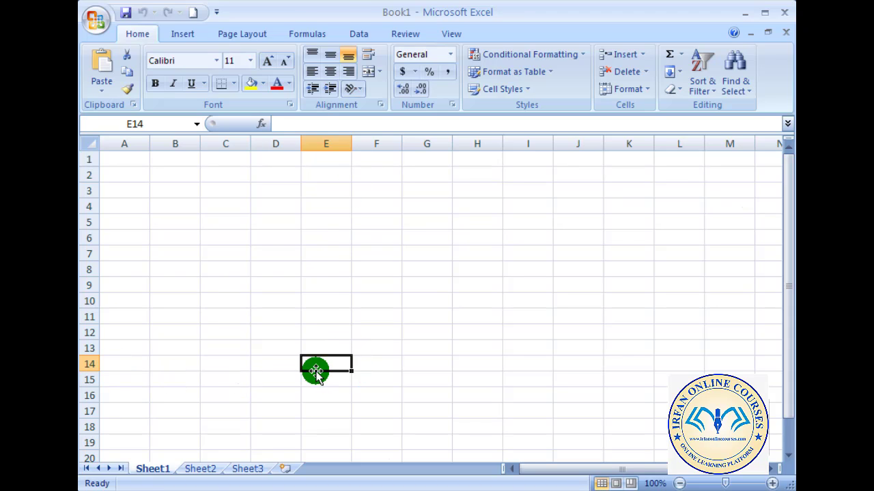
left_click(628, 365)
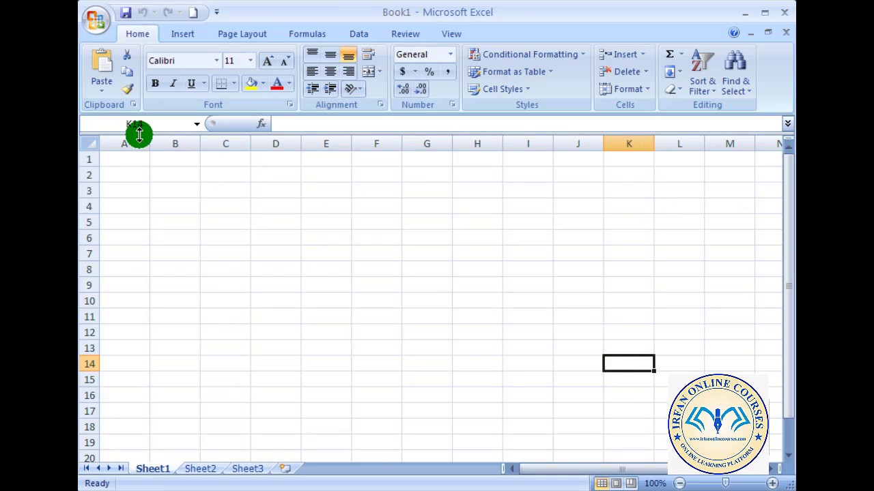
left_click(370, 270)
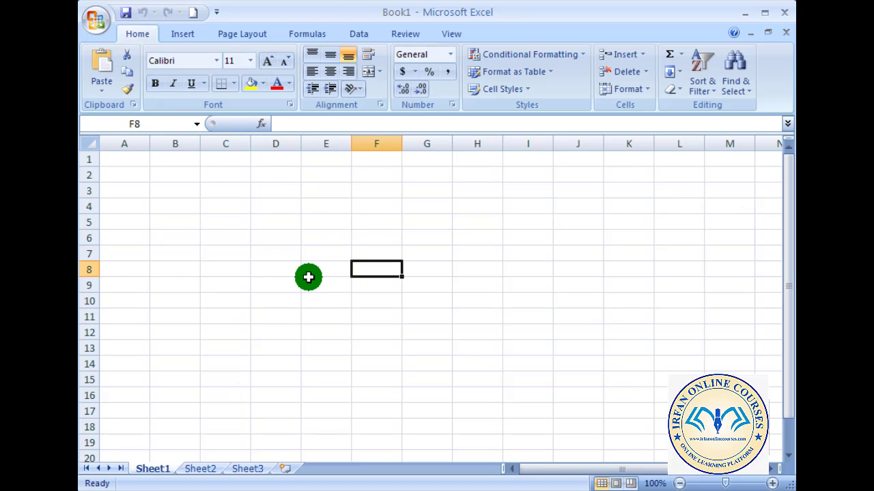
left_click(239, 251)
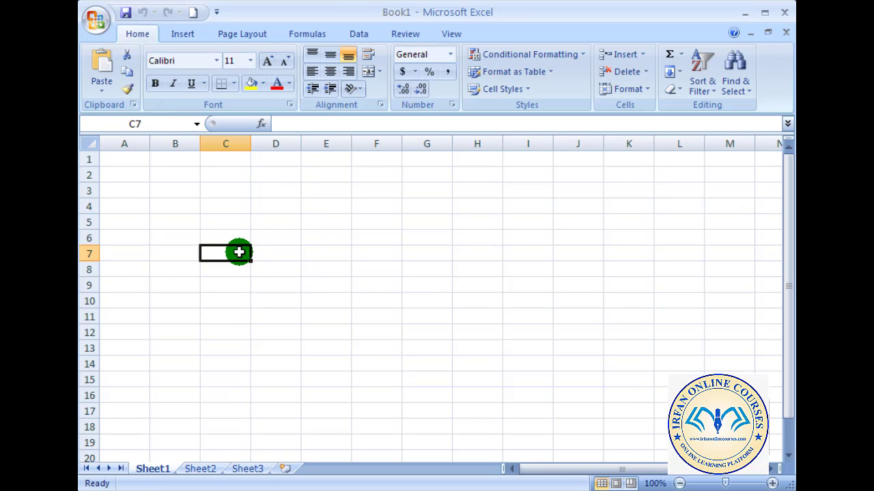
left_click(557, 270)
left_click(410, 332)
left_click(254, 348)
left_click(208, 270)
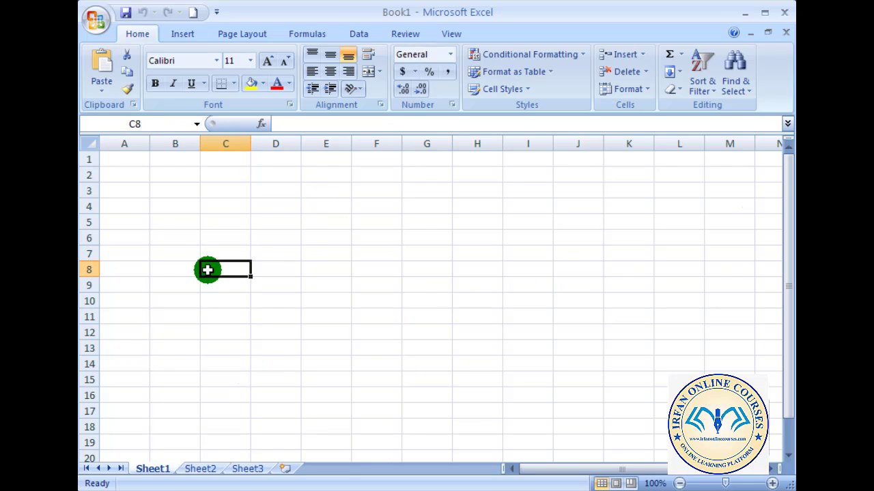
left_click(121, 161)
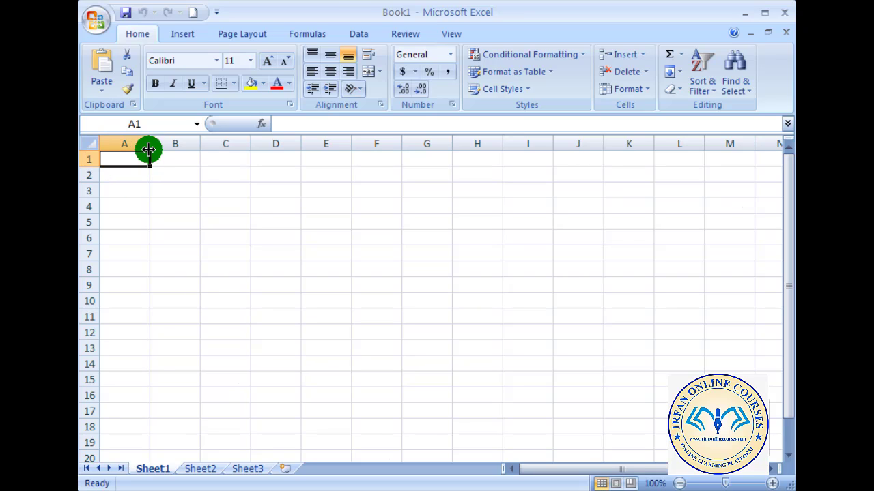
Step: Jump from A1 to the sheet's last row and back, and to its last column and back, to examine the grid's limits
left_click_drag(149, 164, 130, 161)
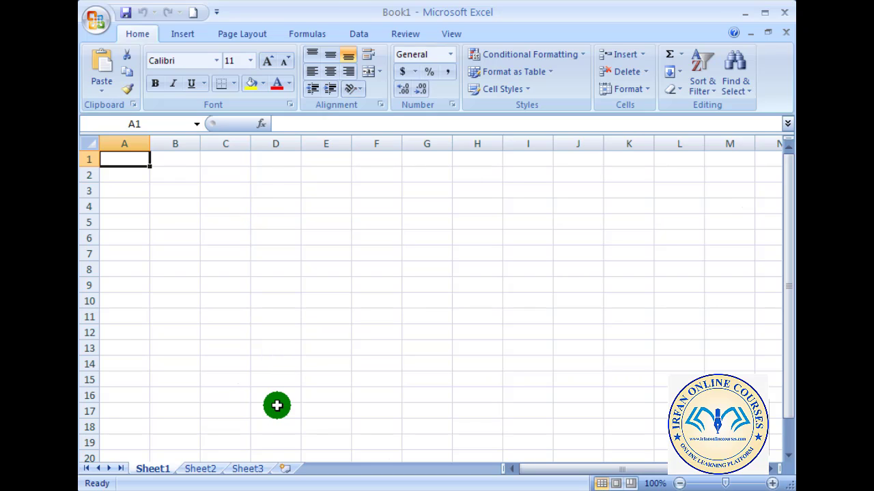
key("ctrl+Down")
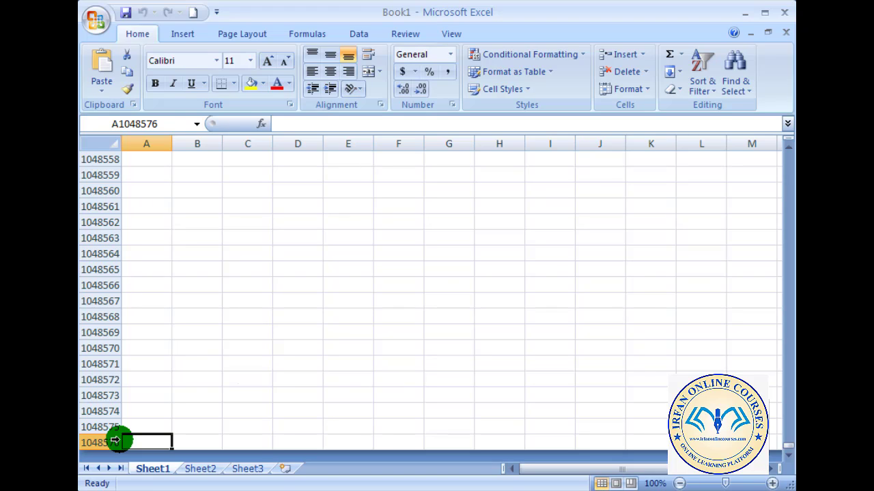
key("ctrl+Up")
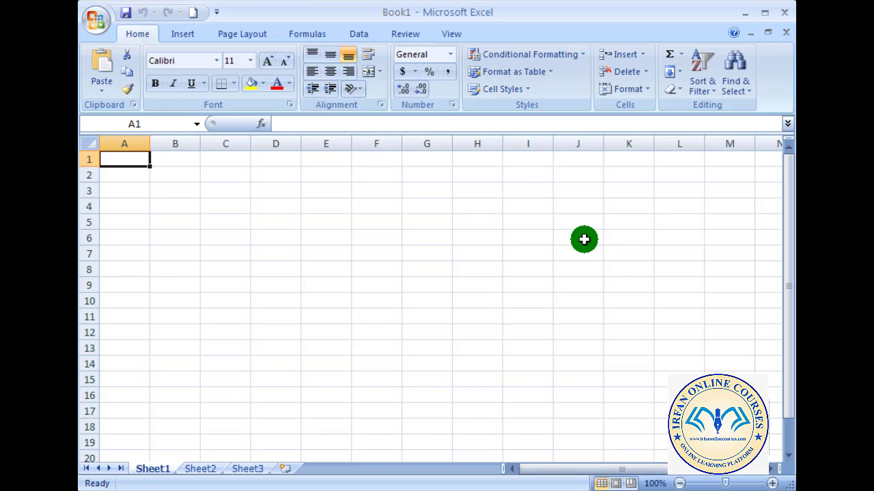
key("ctrl+Right")
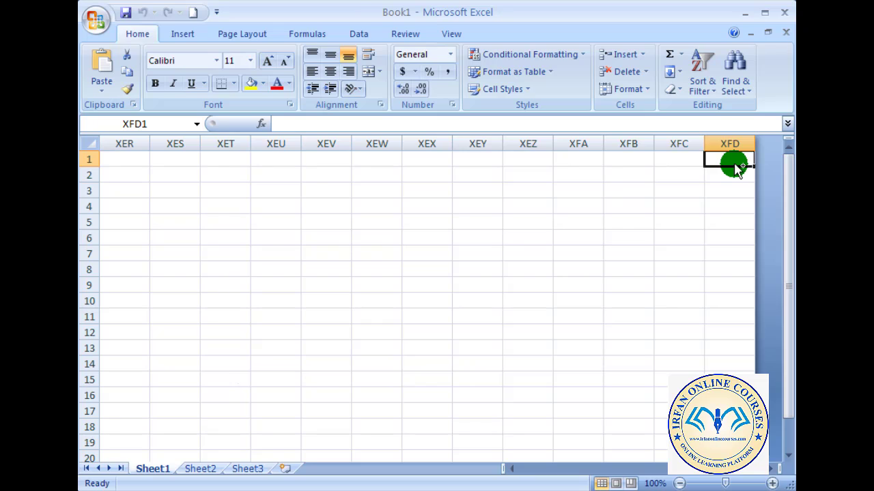
key("ctrl+Left")
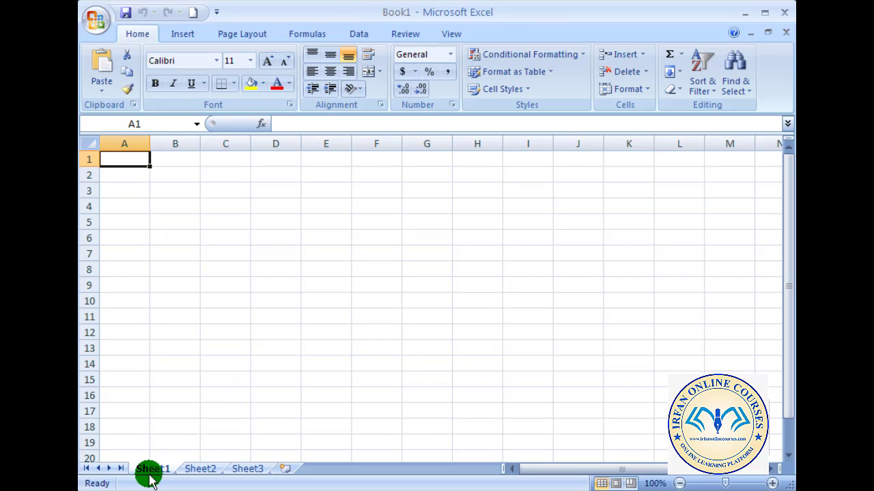
Step: View Sheet2 and Sheet3, and return to Sheet1
left_click(200, 469)
left_click(247, 469)
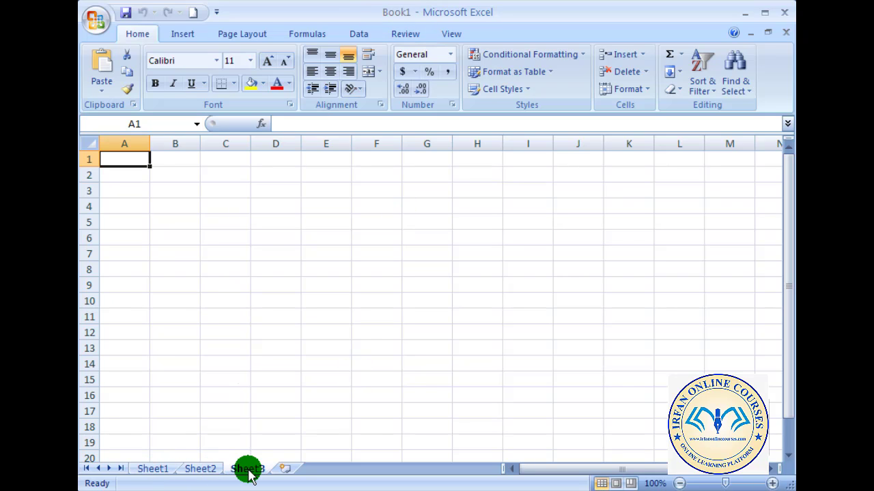
left_click(158, 468)
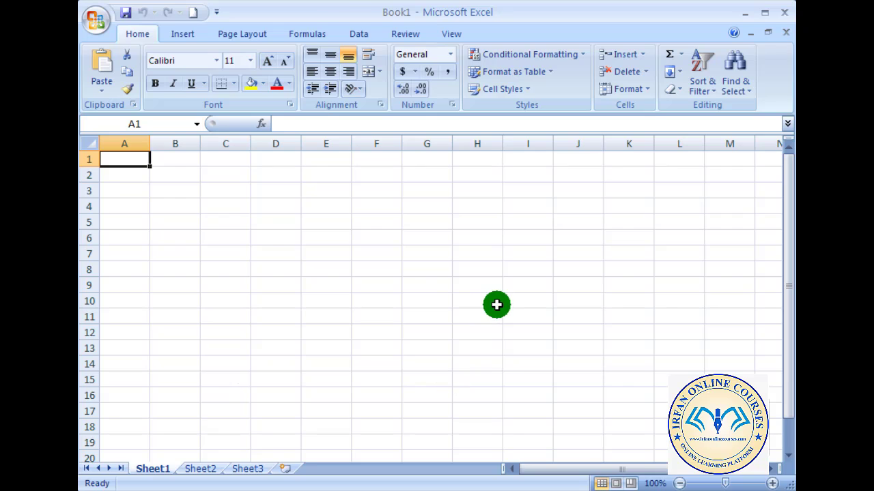
Step: Add three new worksheets after Sheet3, and return to Sheet1
left_click(286, 469)
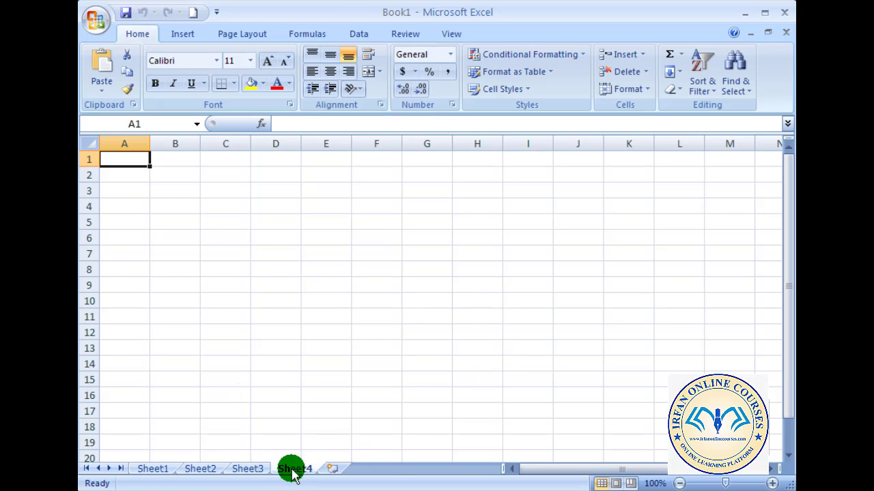
left_click(332, 469)
left_click(381, 470)
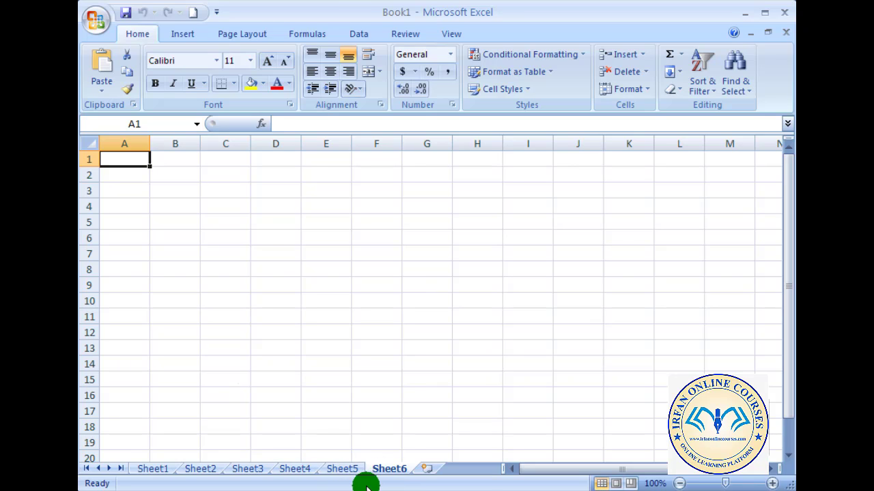
left_click(152, 469)
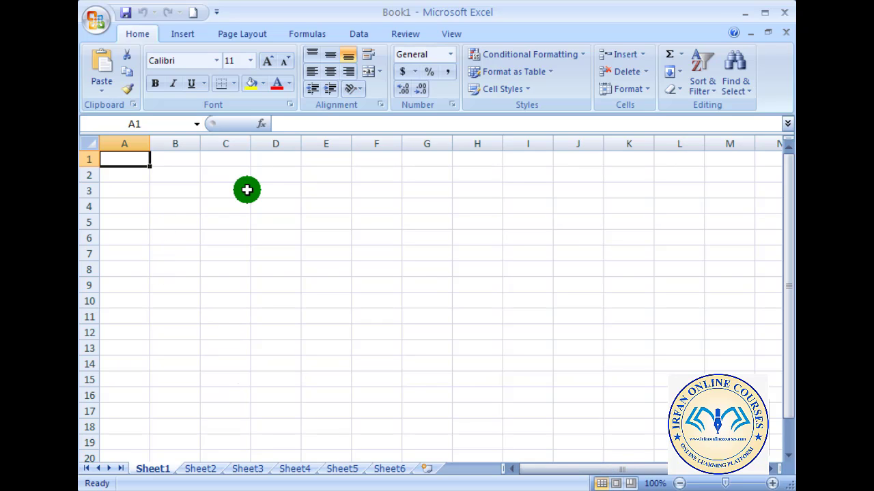
Step: Examine Sheet1 as a printed page in Page Layout view, and return it to Normal view
left_click(616, 483)
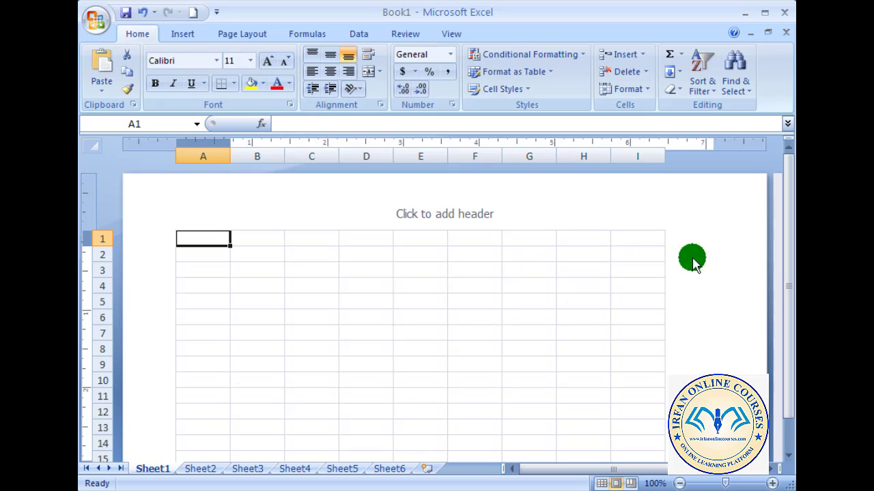
scroll(376, 304, "down", 12)
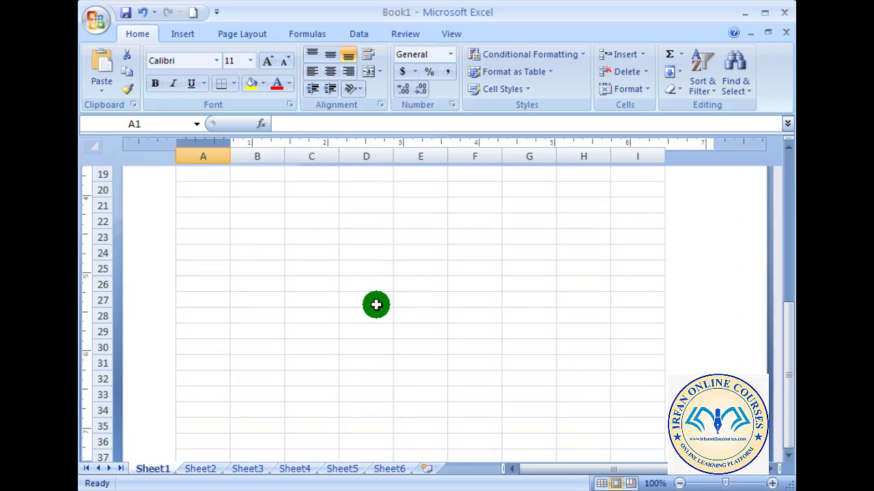
scroll(376, 304, "up", 8)
scroll(376, 305, "up", 5)
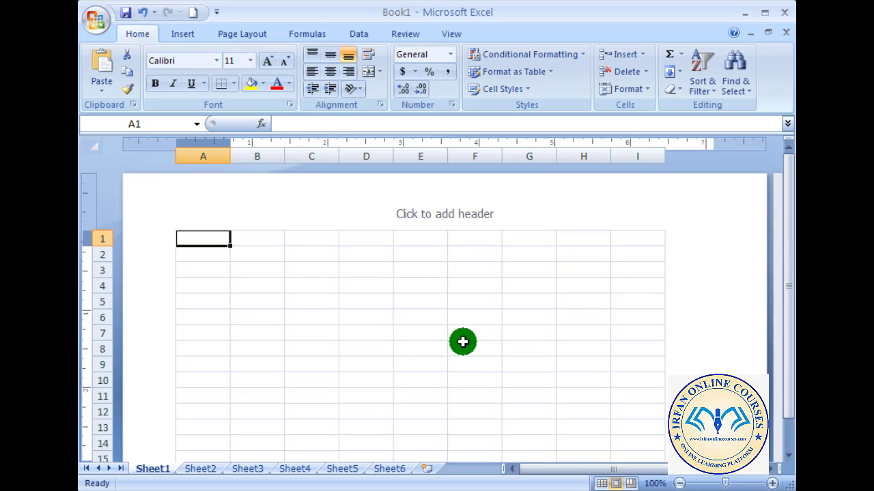
left_click(602, 482)
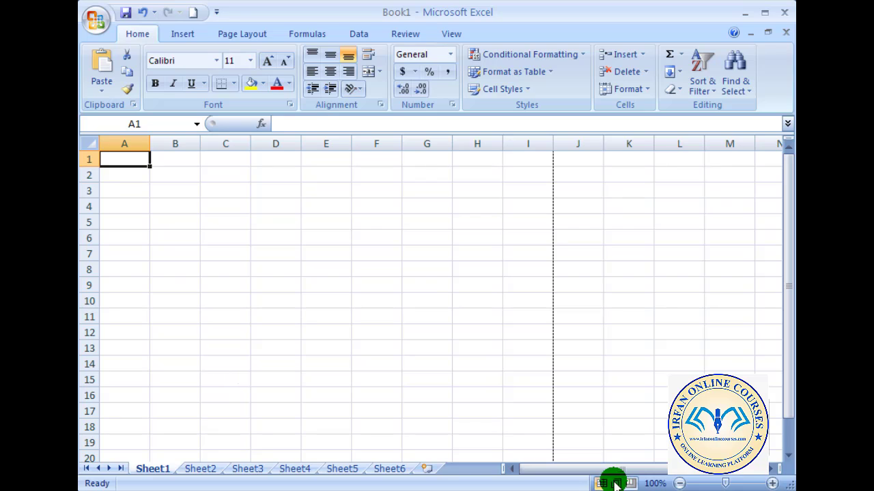
left_click(615, 482)
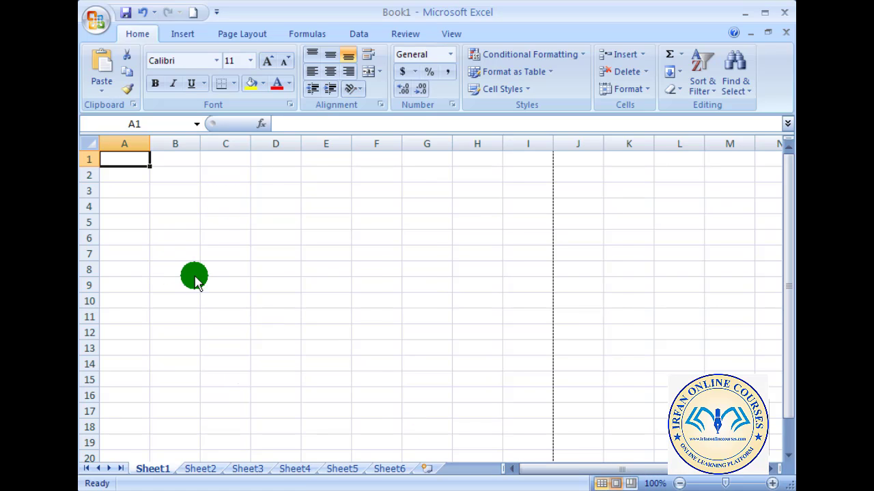
left_click(601, 482)
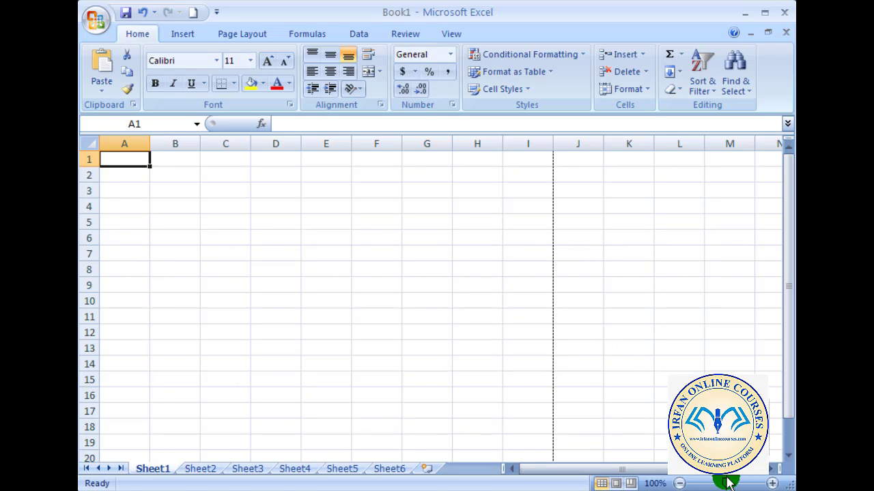
Step: Zoom Sheet1 out to 12%, try it at 40% and 25% magnification, and return it to 100%
left_click_drag(726, 484, 684, 484)
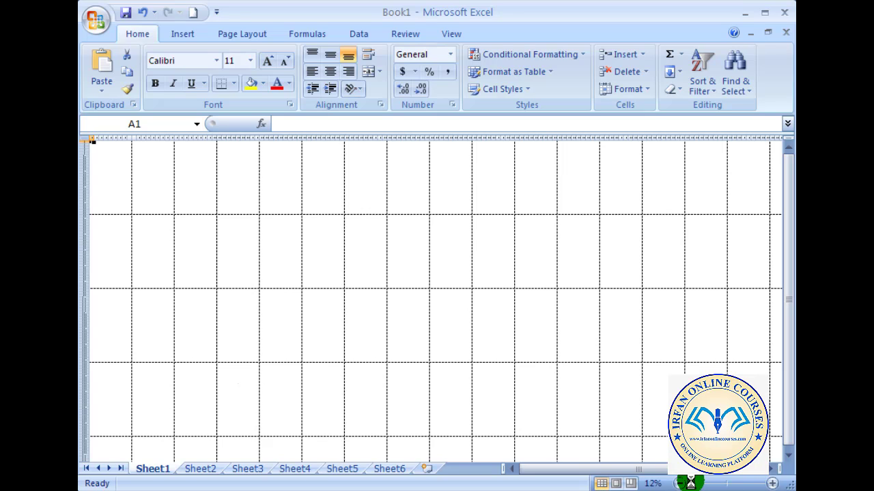
mouse_move(691, 483)
left_mouse_down()
mouse_move(716, 484)
mouse_move(702, 483)
left_mouse_up()
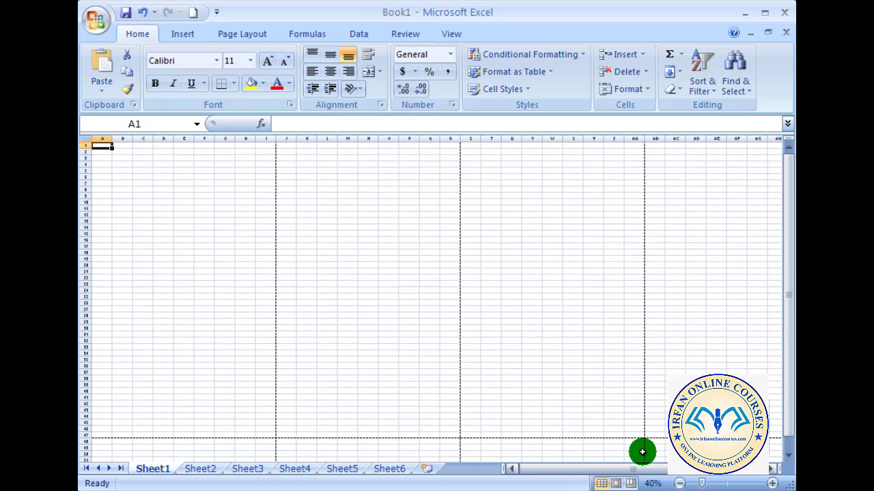
left_click(654, 483)
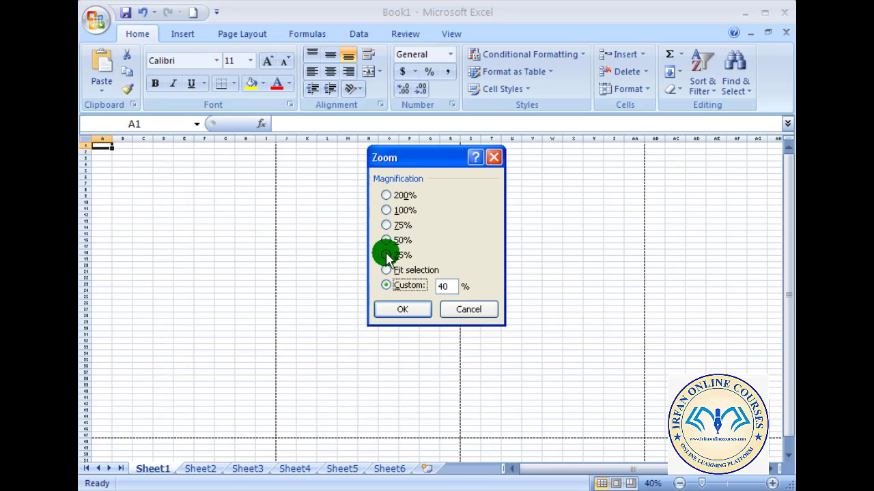
left_click(400, 312)
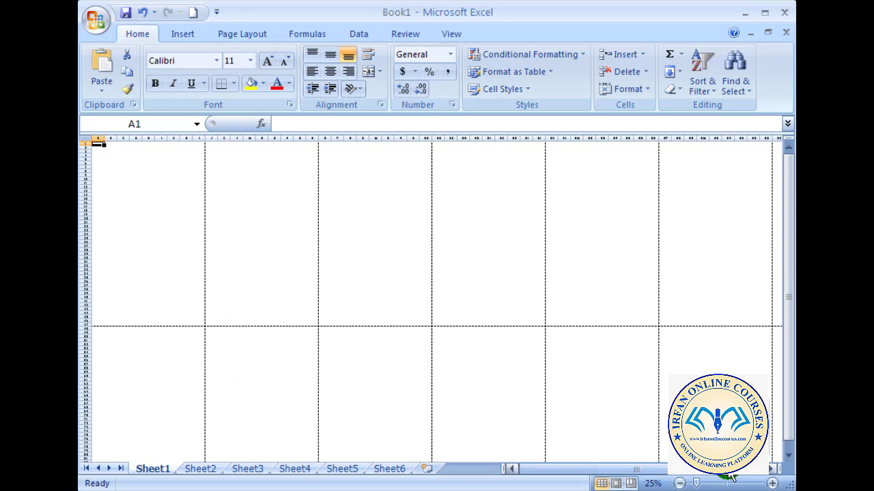
left_click(656, 480)
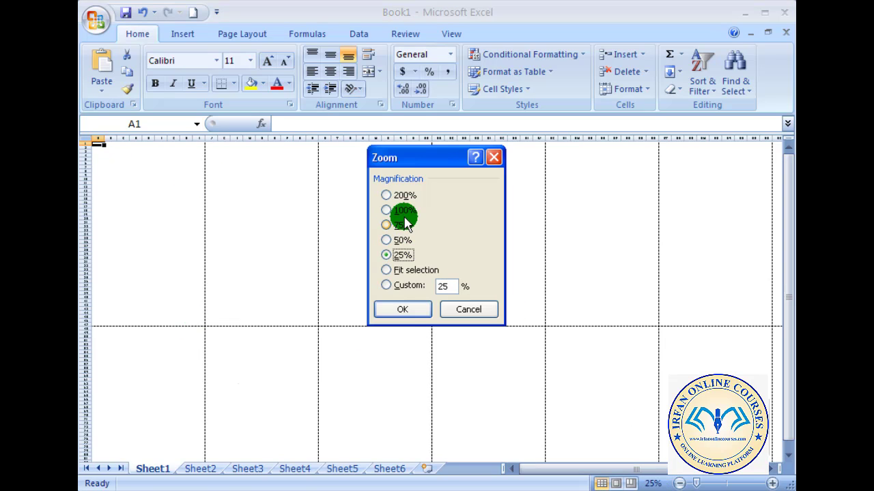
left_click(420, 310)
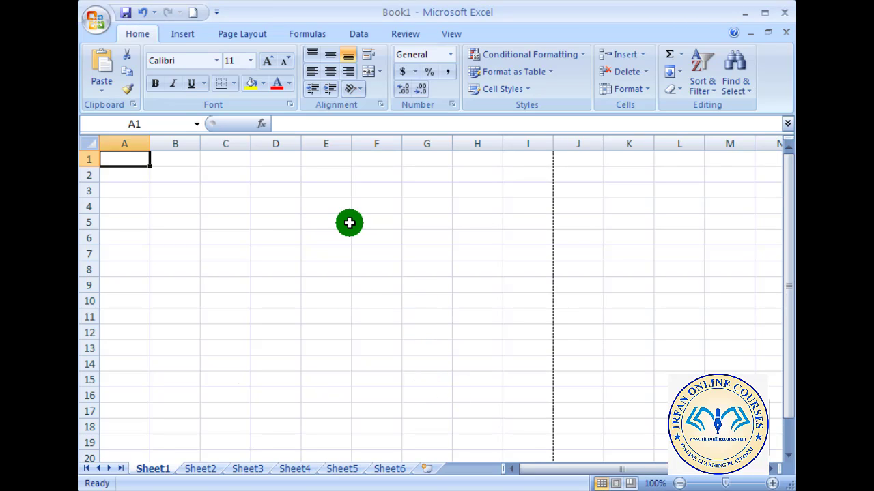
Step: Select the range C2:F9 on Sheet1, and replace that selection with cell B1
left_click_drag(781, 273, 314, 236)
left_click_drag(209, 173, 394, 285)
left_click_drag(782, 205, 783, 182)
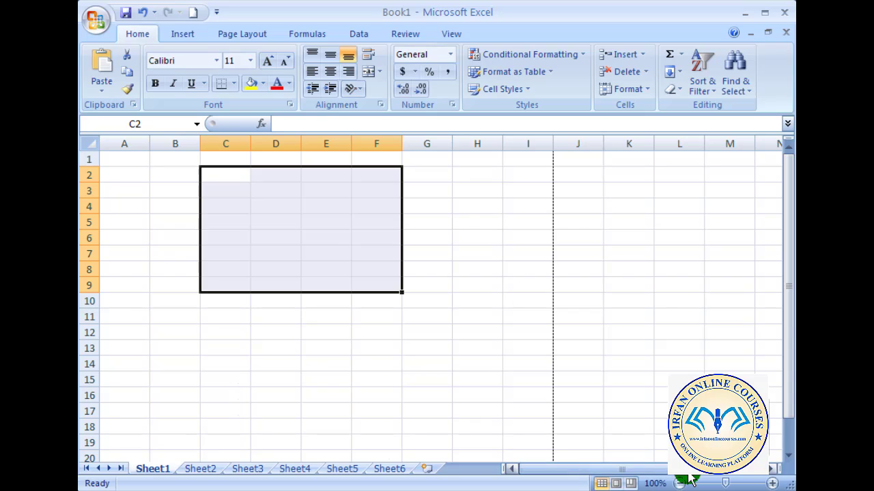
left_click_drag(689, 482, 584, 471)
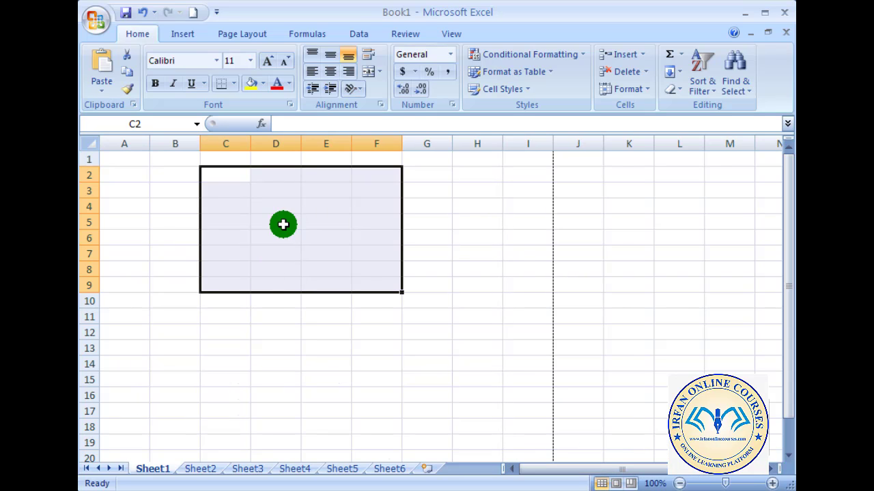
left_click_drag(785, 174, 787, 141)
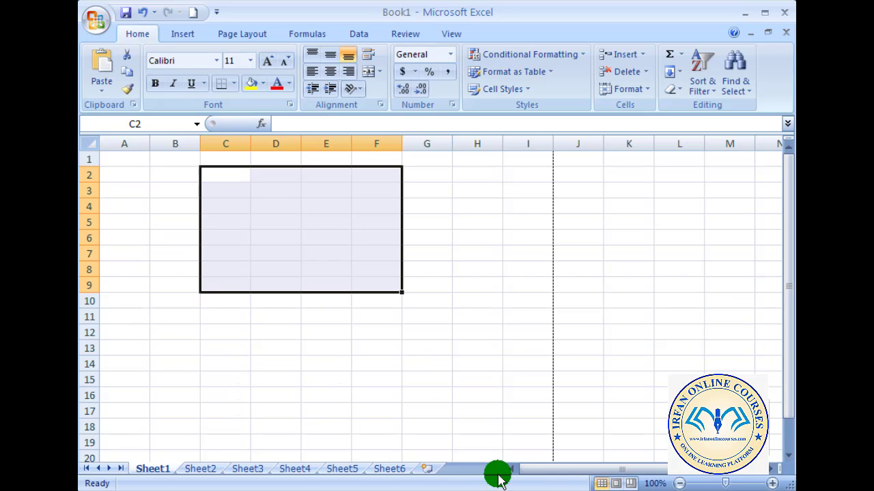
left_click_drag(498, 478, 567, 478)
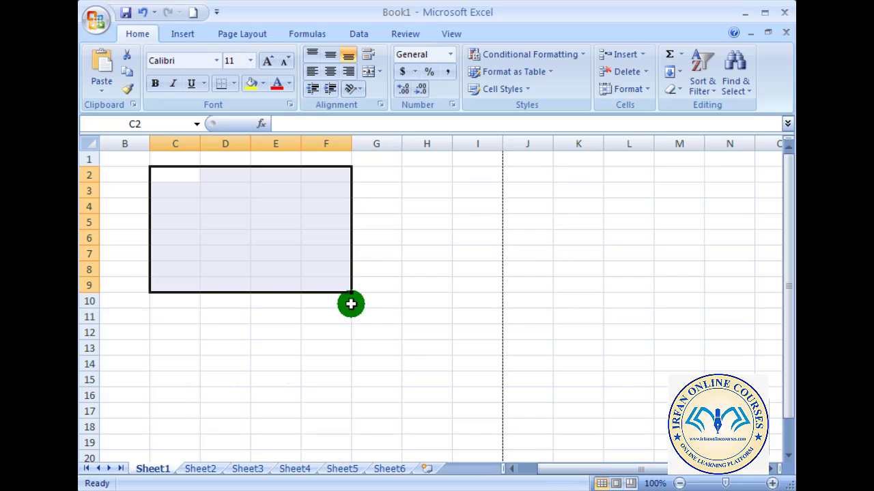
left_click(129, 162)
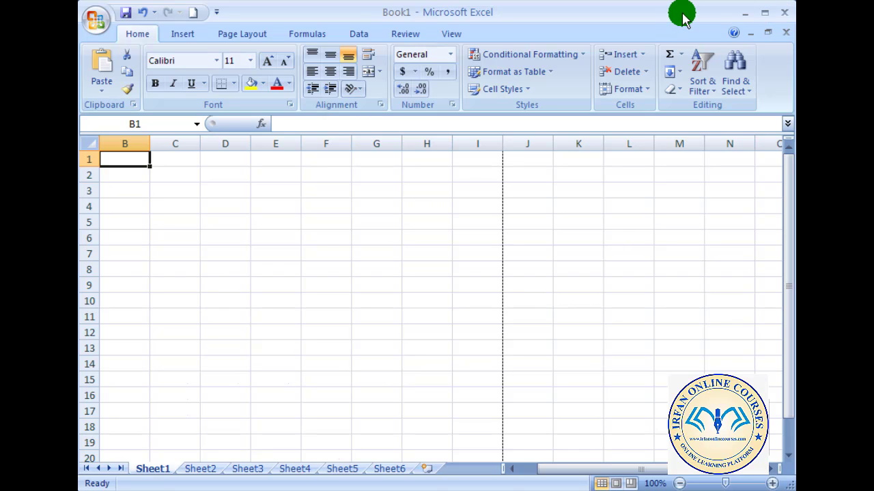
Step: Try restoring, moving and minimizing the Book1 workbook window inside the Excel workspace, and return it to maximized
left_click(769, 33)
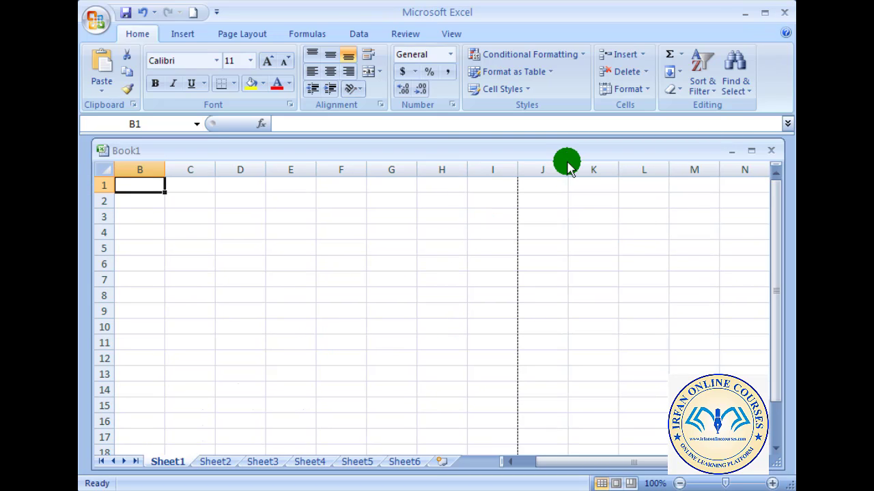
left_click_drag(566, 153, 553, 170)
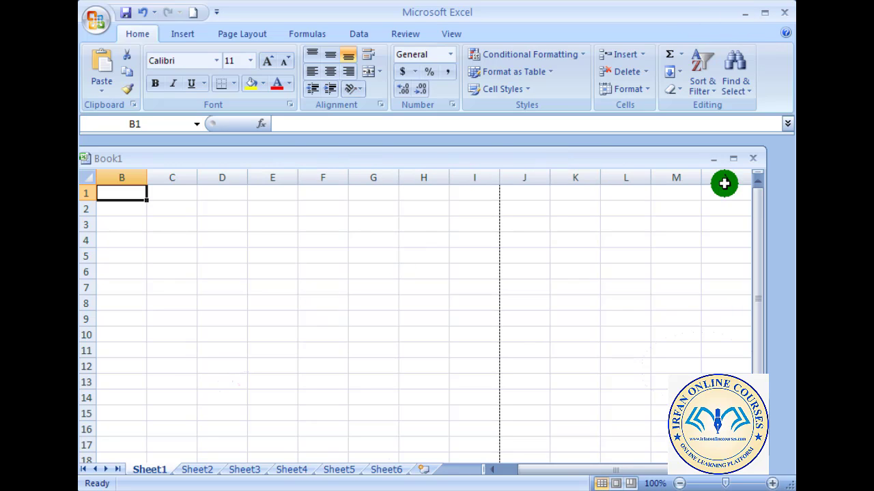
left_click_drag(594, 164, 539, 177)
left_click(635, 172)
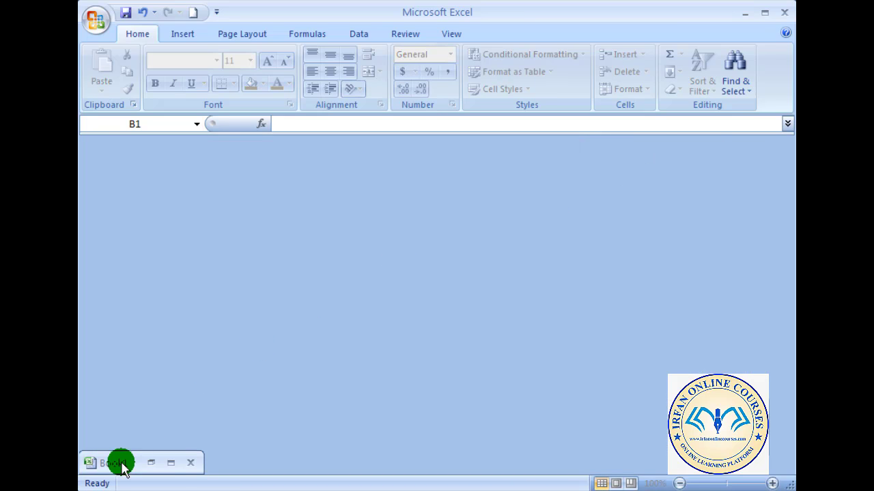
left_click(170, 467)
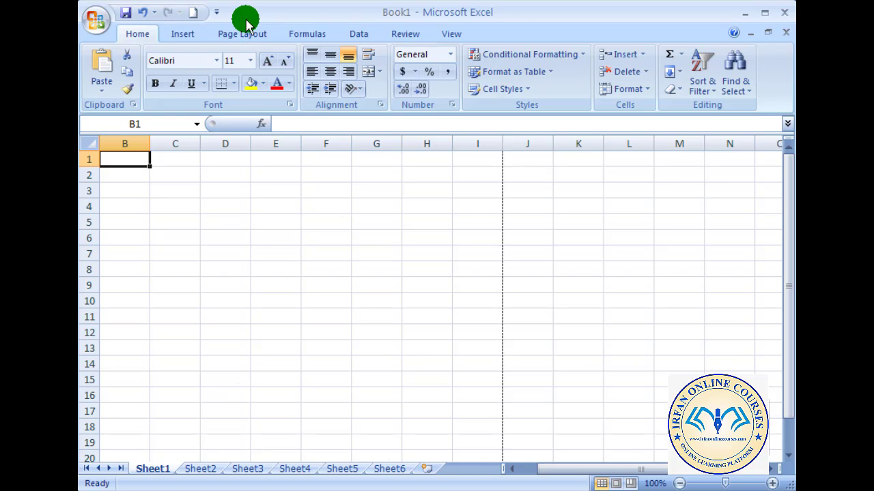
Step: Add the Open and Print Preview commands to the Quick Access Toolbar
left_click(216, 13)
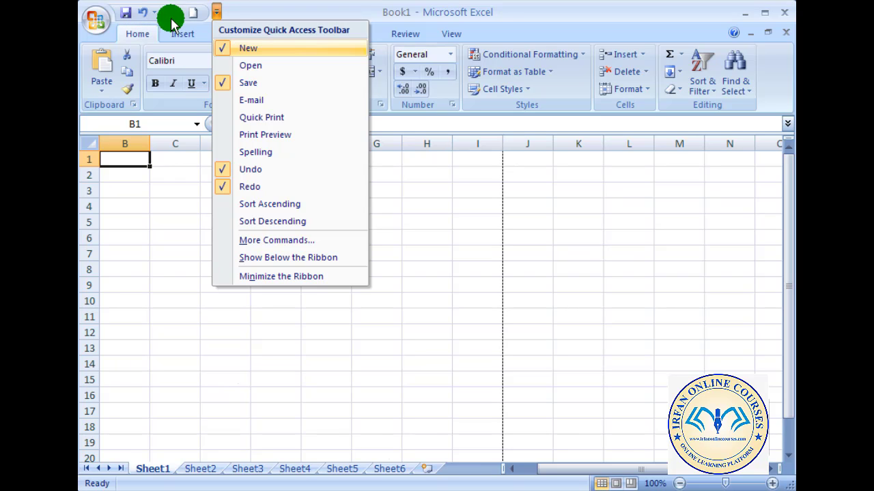
left_click(260, 67)
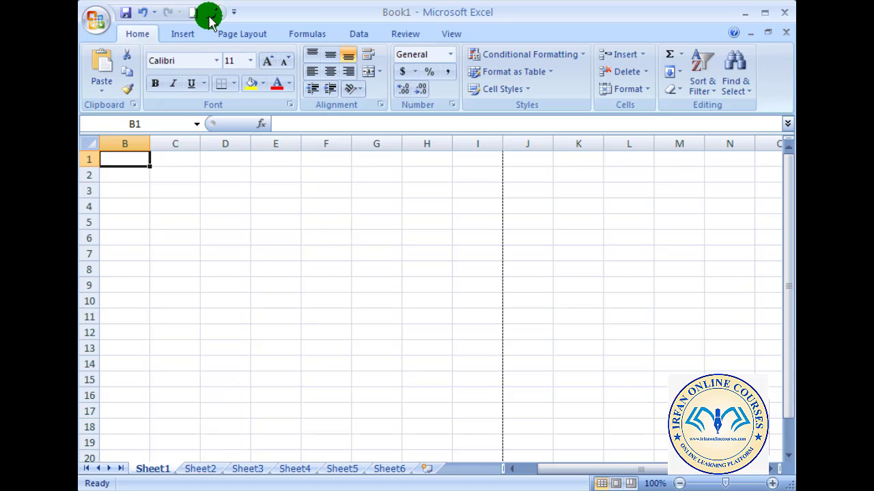
left_click(234, 12)
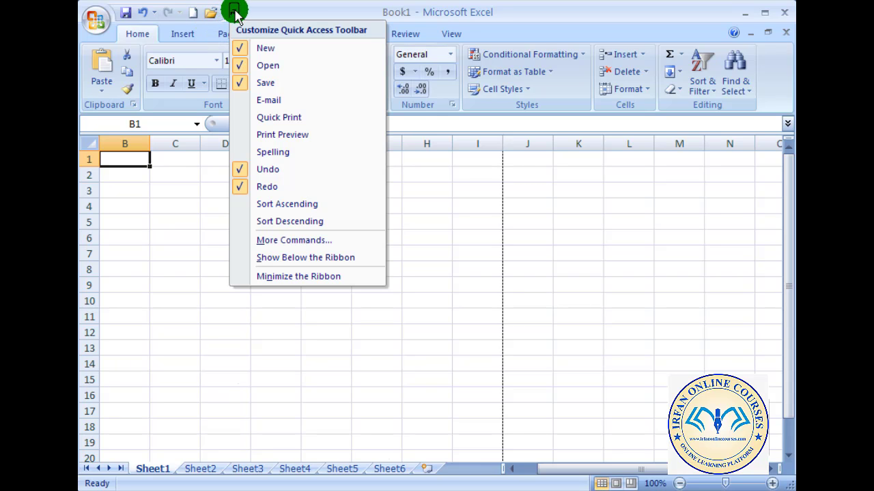
left_click(280, 133)
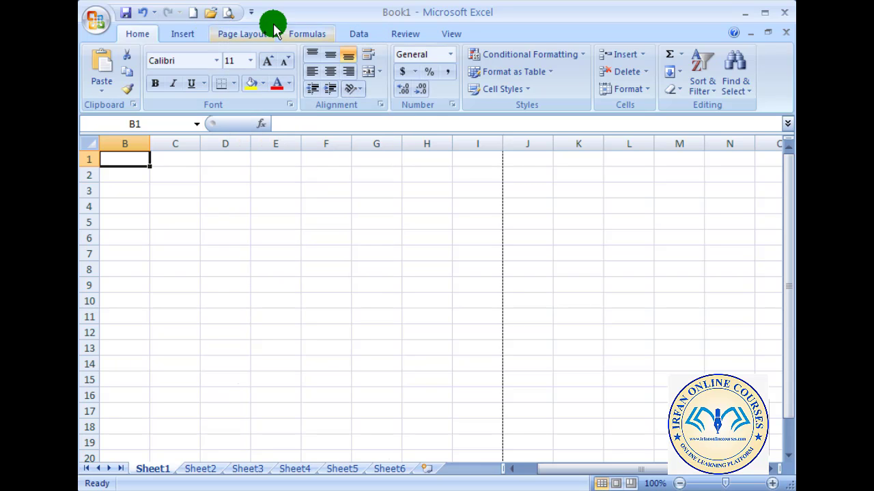
Step: Remove Print Preview from the Quick Access Toolbar and add it back
left_click(250, 11)
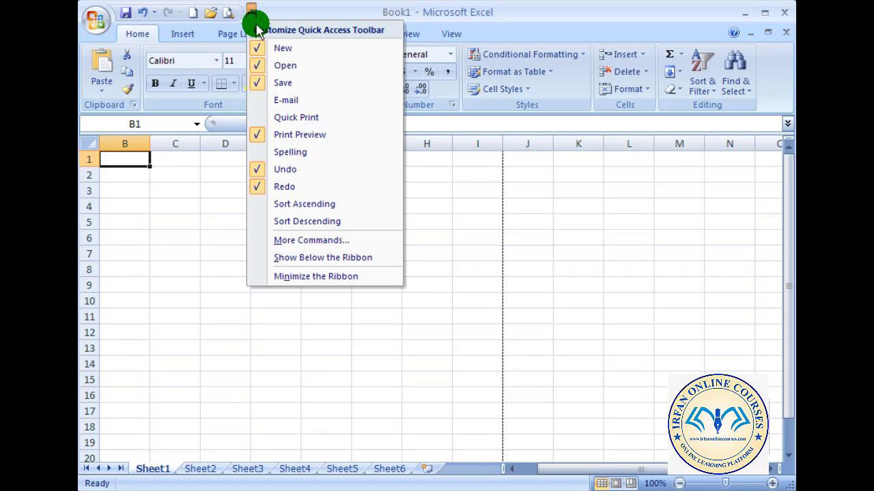
left_click(288, 133)
left_click(234, 12)
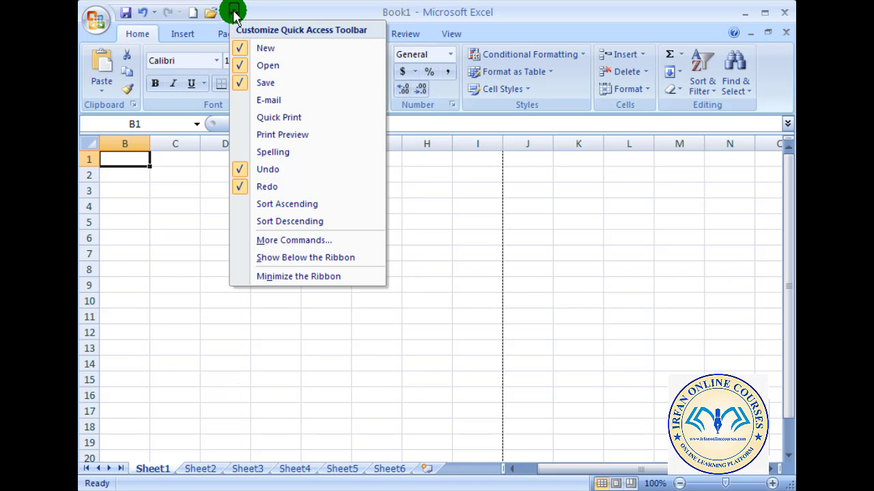
left_click(284, 135)
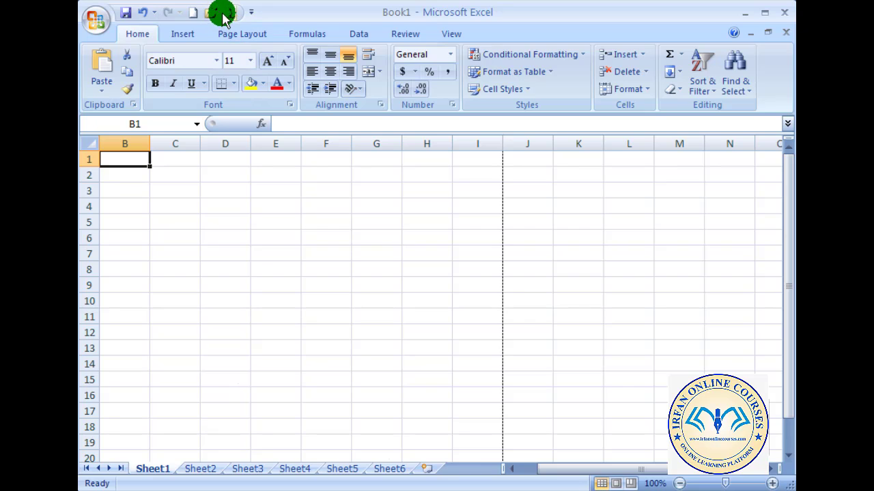
Step: Add the Spelling and Quick Print commands to the Quick Access Toolbar
left_click(250, 12)
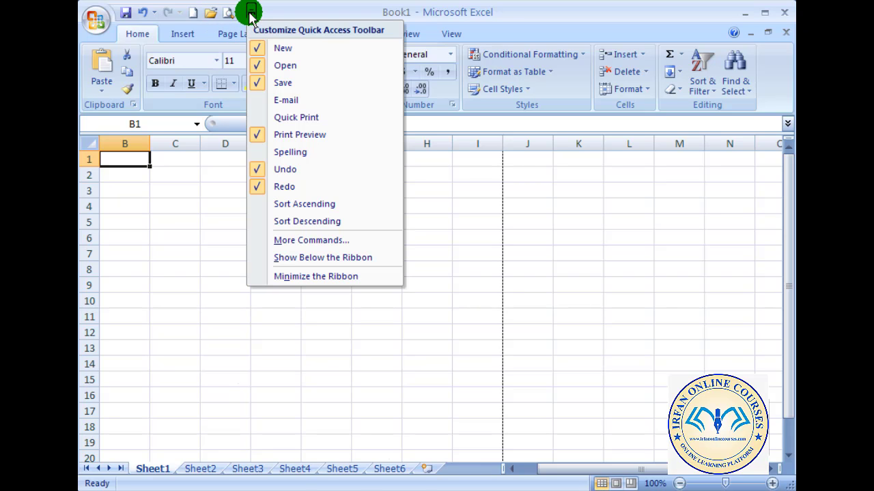
left_click(320, 149)
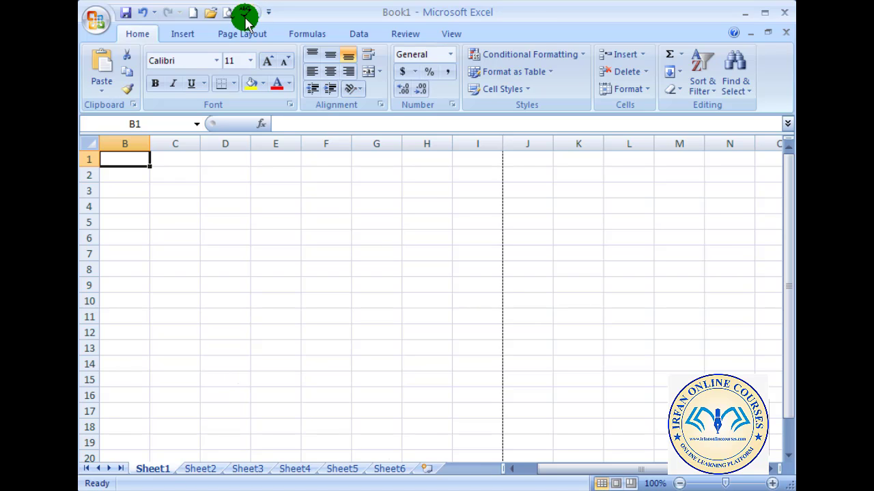
left_click(267, 12)
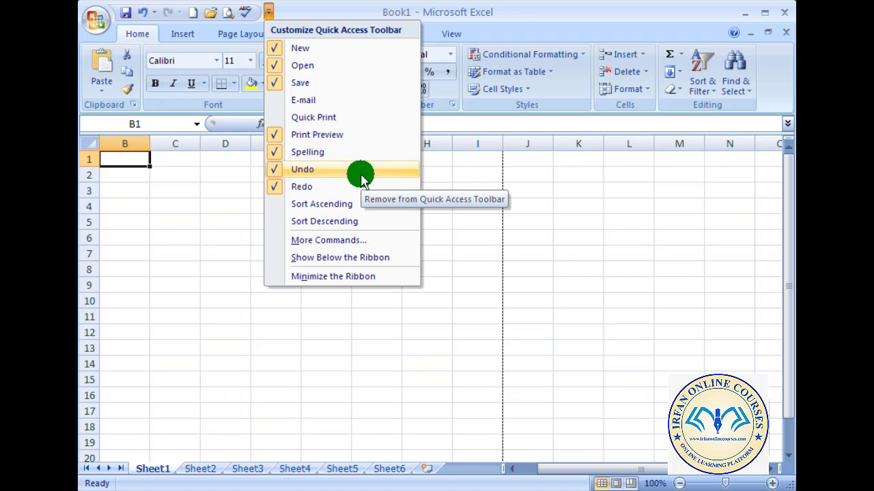
left_click(326, 117)
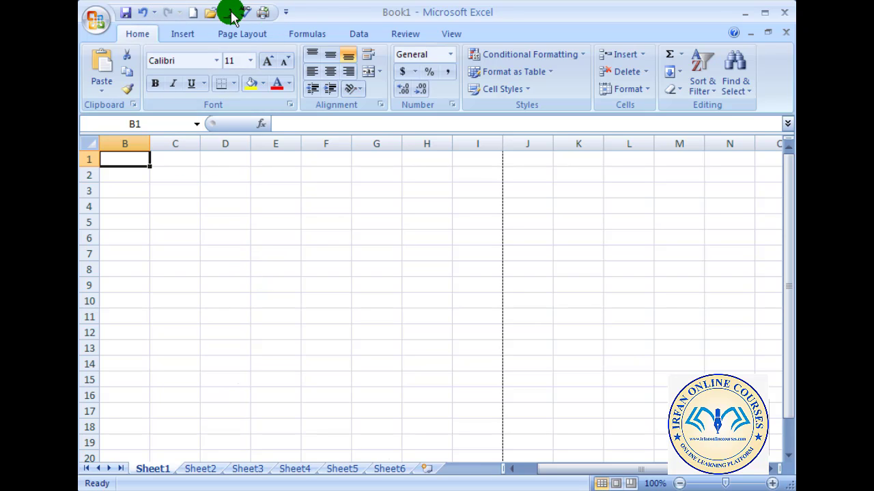
Step: Remove Save from the Quick Access Toolbar and add it back
left_click(286, 12)
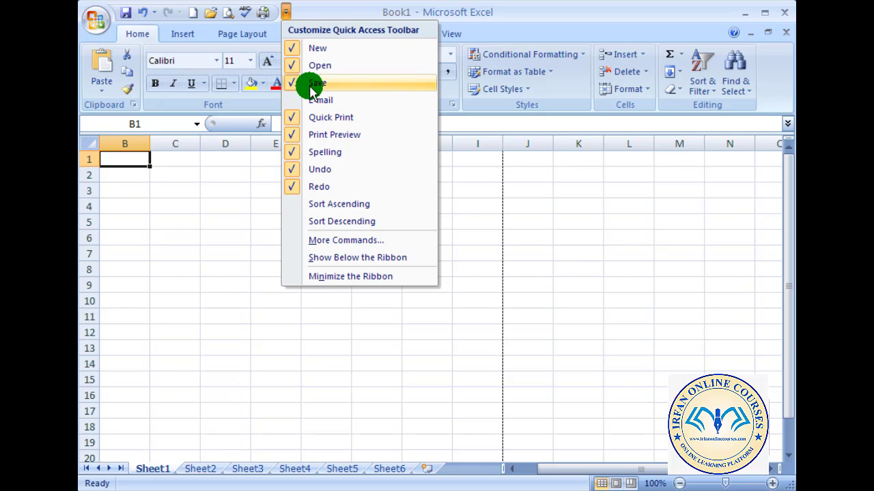
left_click(312, 84)
left_click(269, 12)
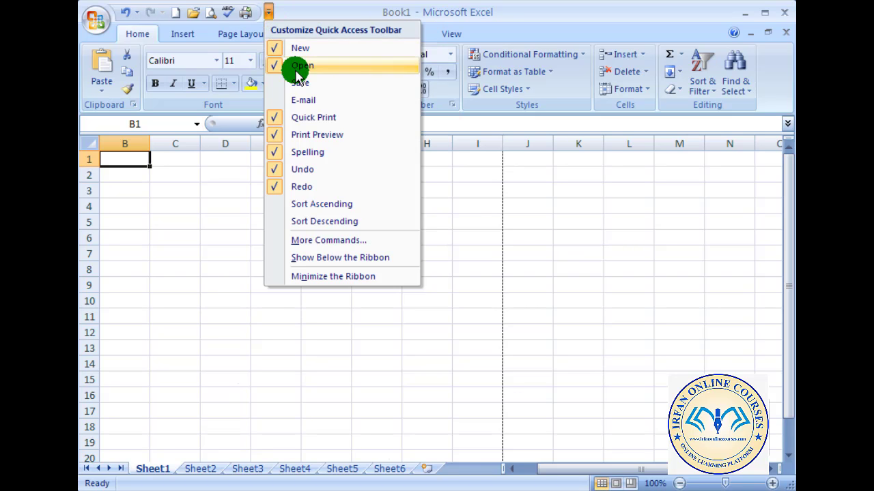
left_click(302, 78)
Step: Remove the New, Open and Save commands from the Quick Access Toolbar
left_click(285, 13)
left_click(290, 47)
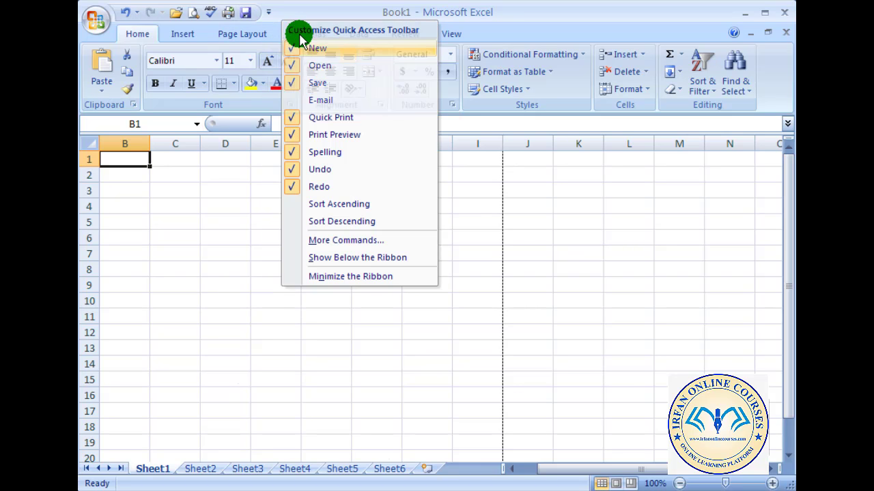
left_click(269, 12)
left_click(281, 64)
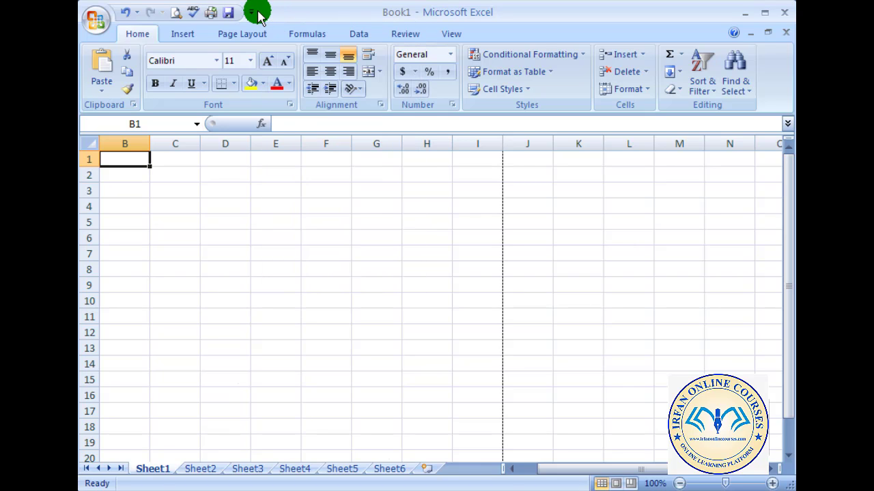
left_click(253, 12)
left_click(280, 83)
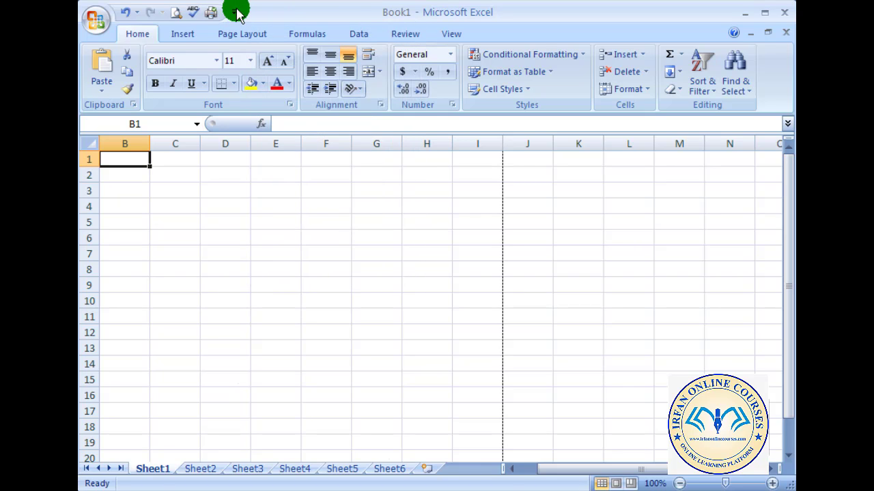
Step: Add the Open and New commands back to the Quick Access Toolbar
left_click(233, 12)
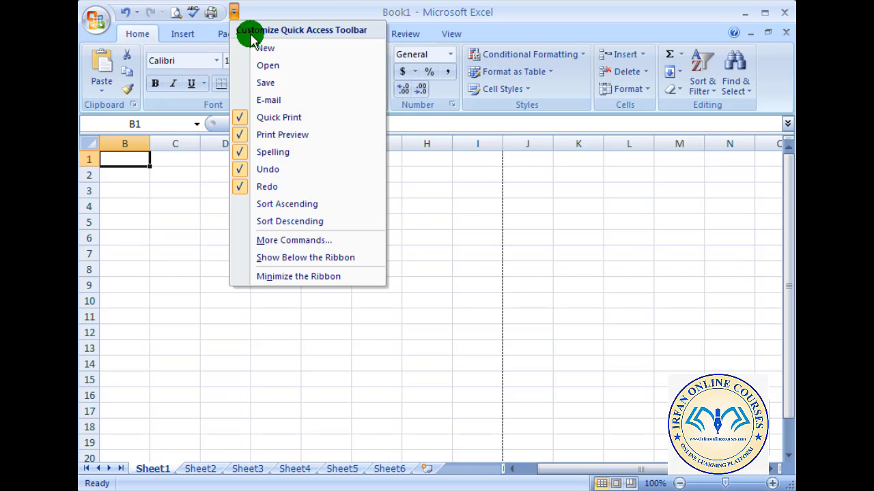
left_click(280, 65)
left_click(251, 12)
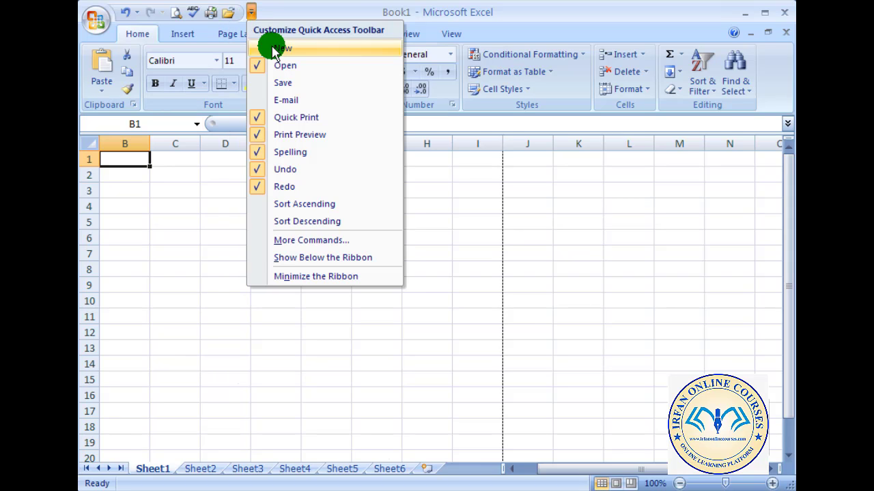
left_click(269, 49)
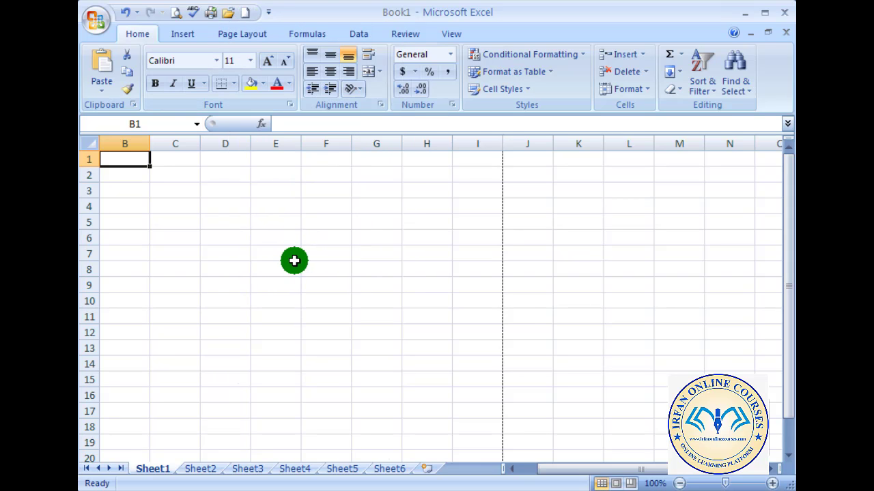